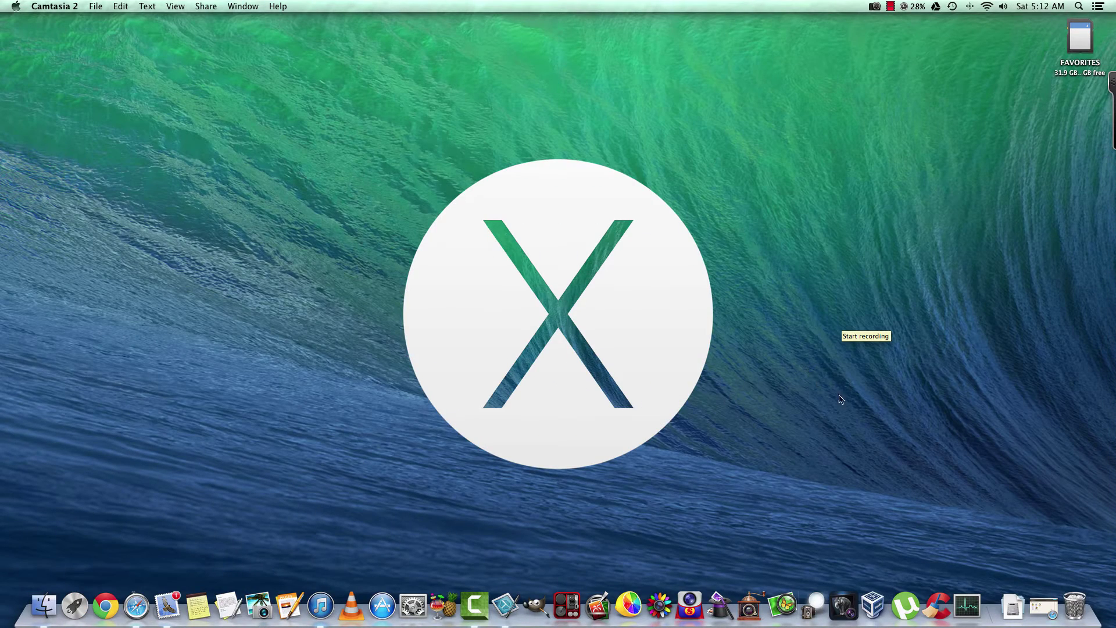
Restore the minimized Safari window from the Dock to show calibre's download page
{"action": "left_click", "coordinate": [1043, 607]}
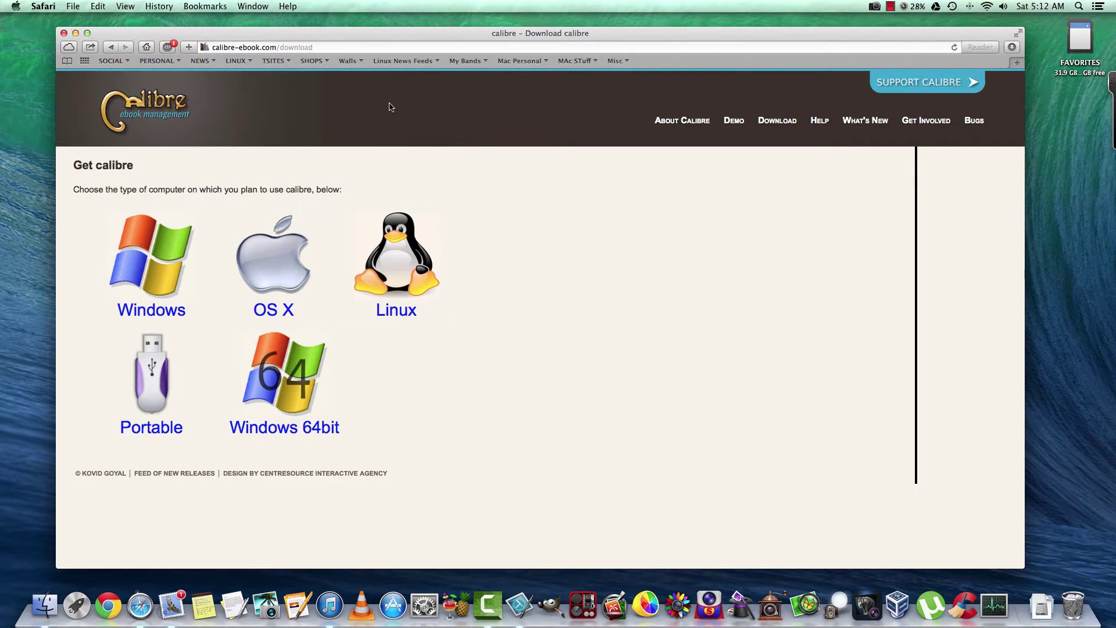
Visit calibre's About, home and Download pages, then minimize Safari
{"action": "left_click", "coordinate": [681, 121]}
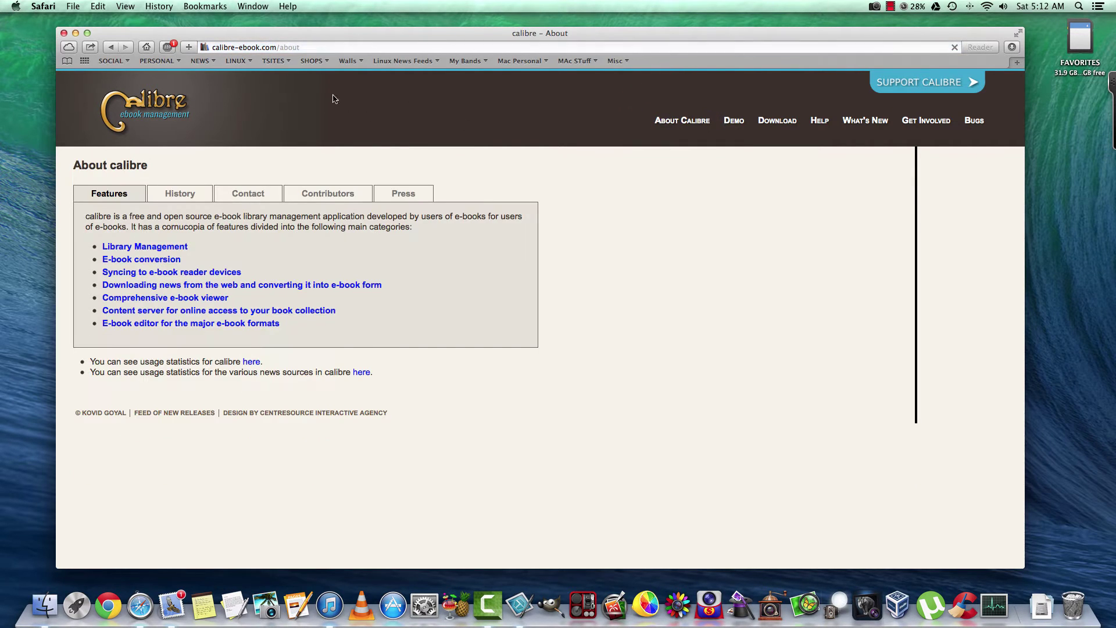
{"action": "left_click", "coordinate": [303, 47]}
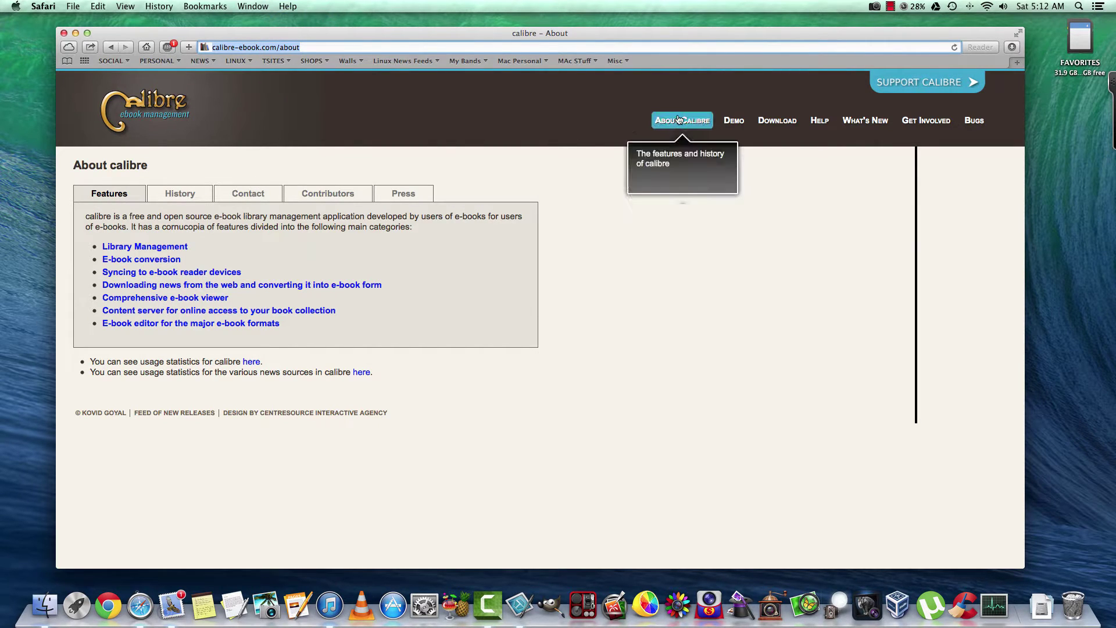
{"action": "left_click", "coordinate": [155, 105]}
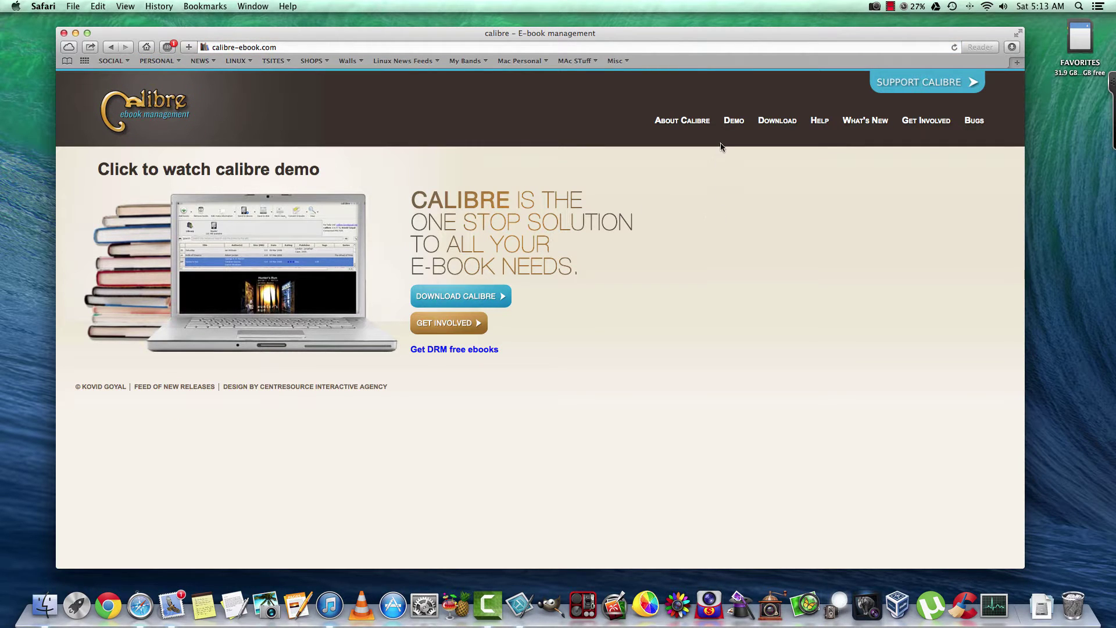
{"action": "left_click", "coordinate": [777, 121]}
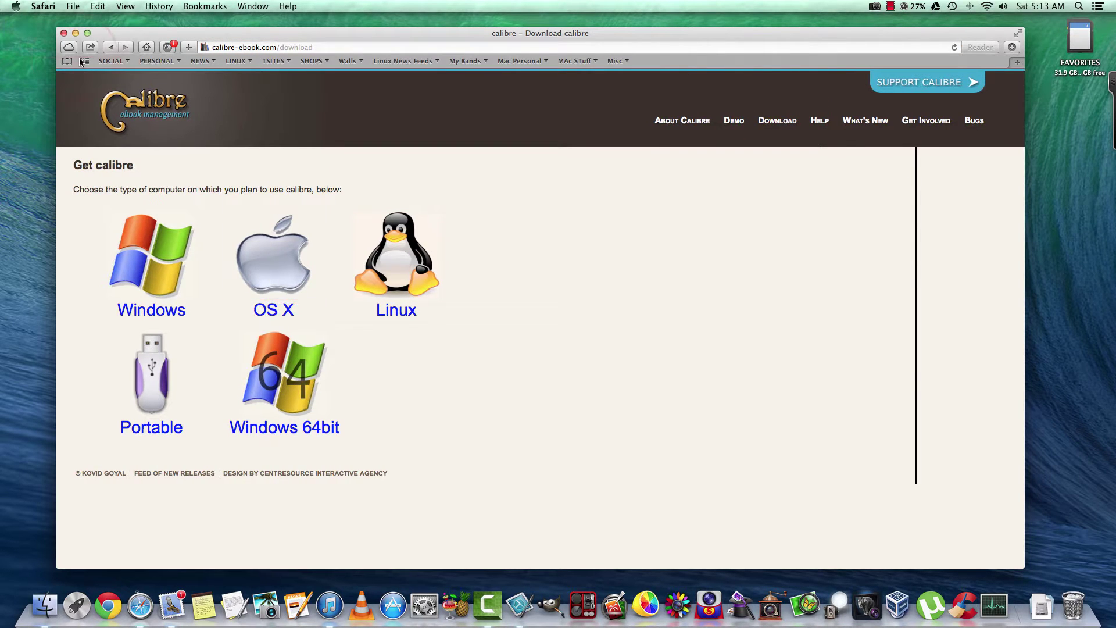
{"action": "left_click", "coordinate": [76, 32]}
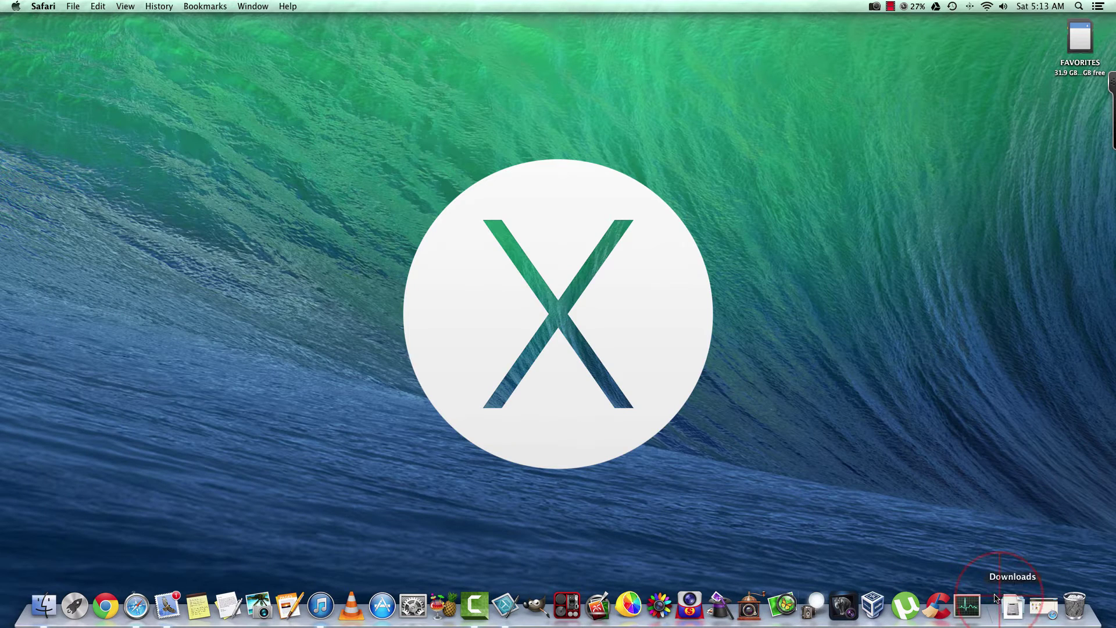
Open calibre-2.4.0.dmg from Downloads and launch calibre from Launchpad
{"action": "left_click", "coordinate": [1043, 605]}
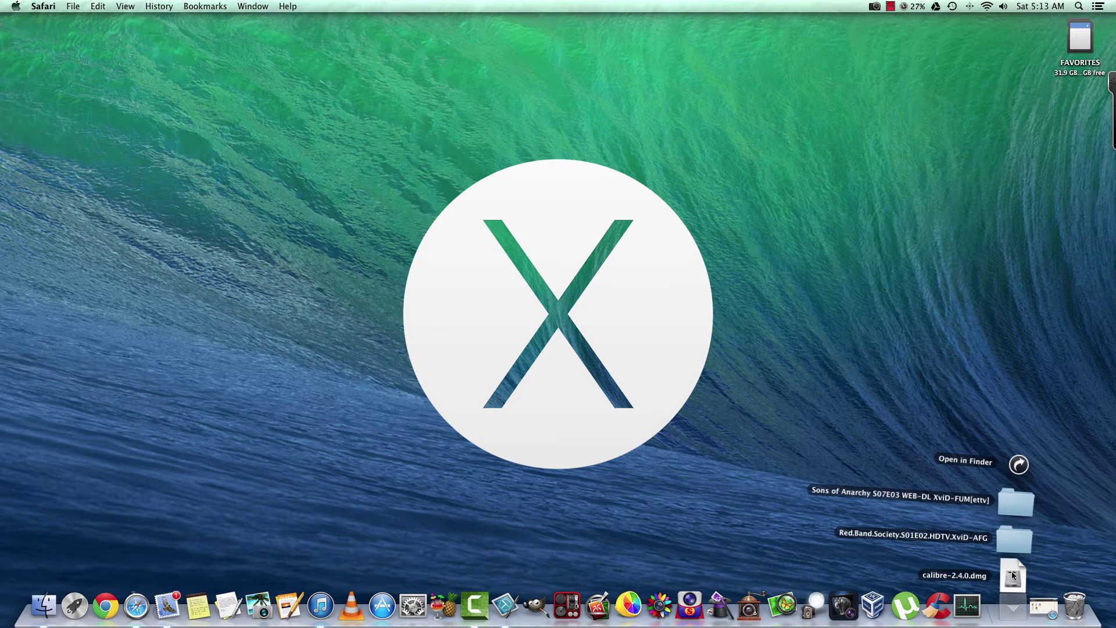
{"action": "left_click", "coordinate": [1012, 571]}
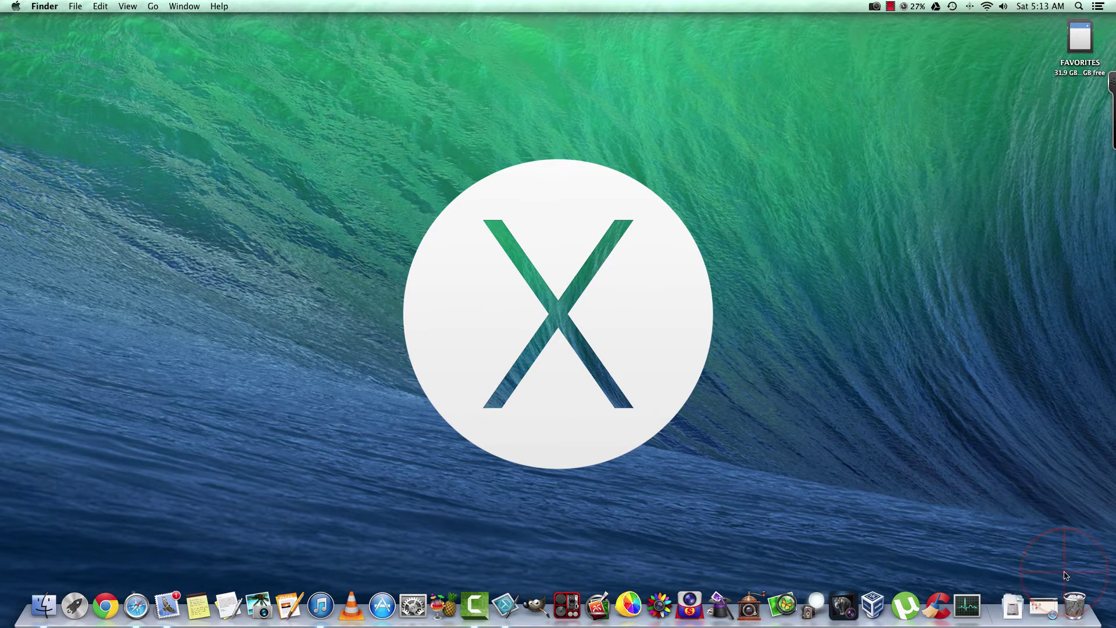
{"action": "left_click", "coordinate": [75, 606]}
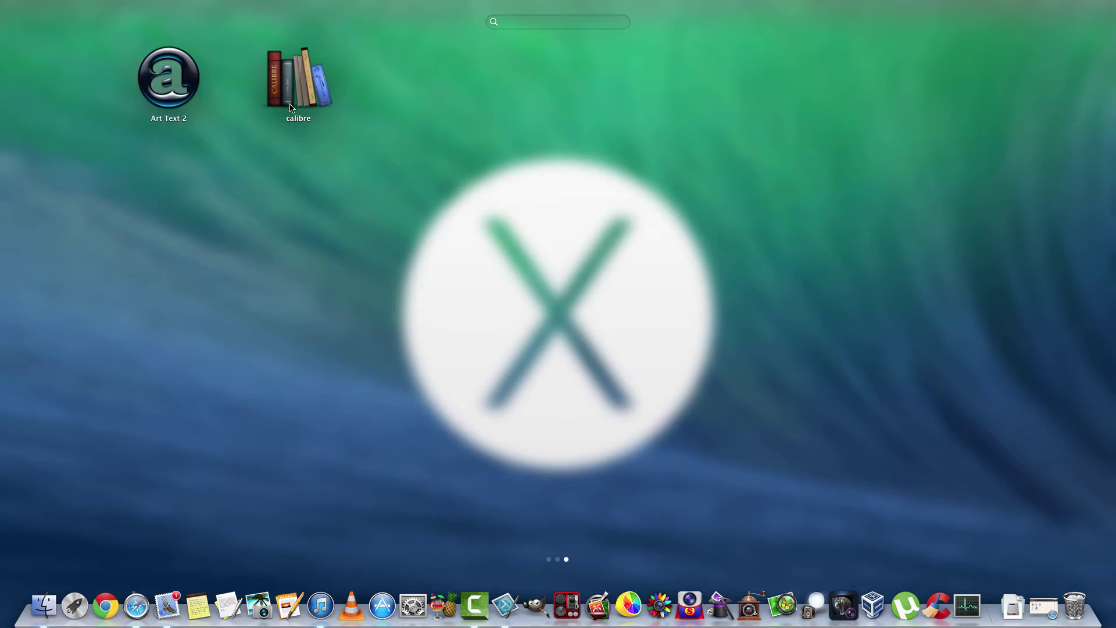
{"action": "left_click", "coordinate": [290, 105]}
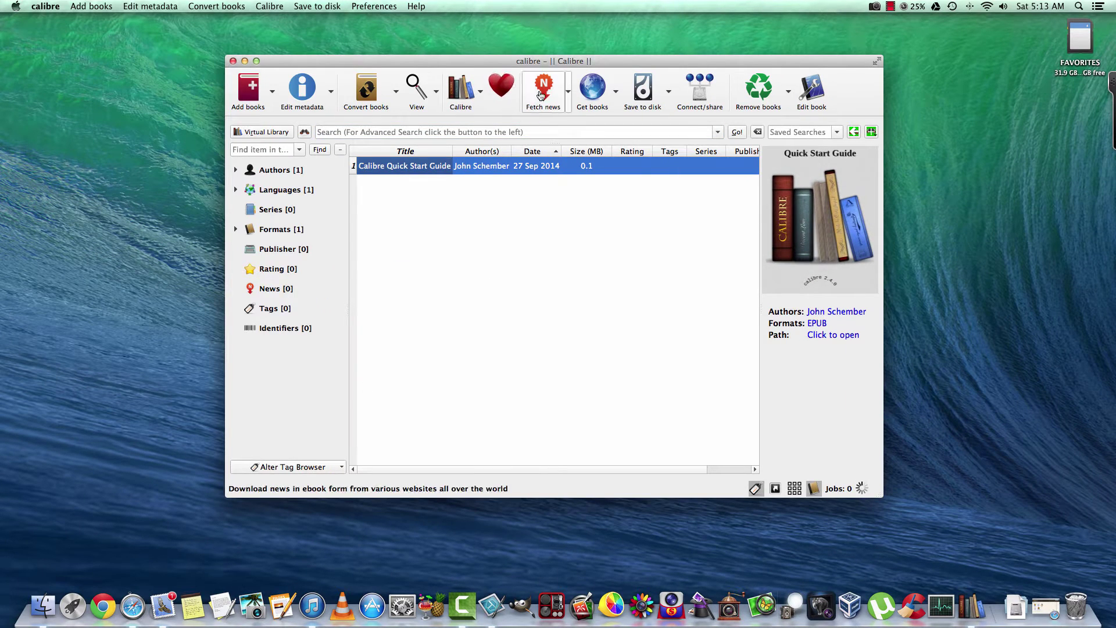
Move the calibre library window slightly up and to the right
{"action": "left_click_drag", "start_coordinate": [543, 61], "coordinate": [564, 46]}
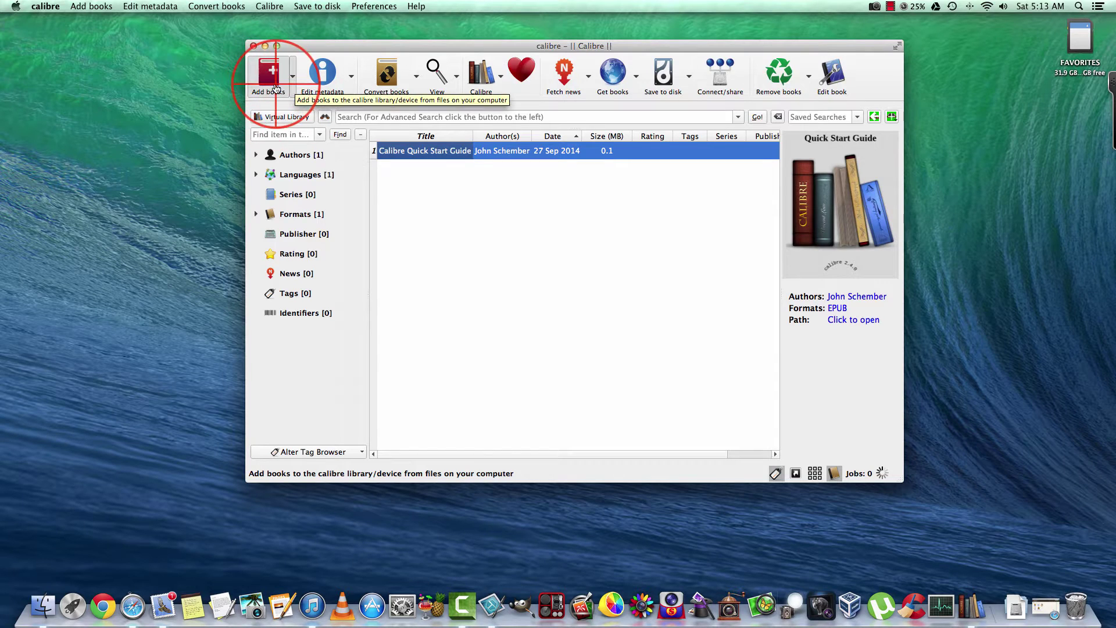
Add the Batman Eternal 003 comic file through Add books
{"action": "left_click", "coordinate": [270, 74]}
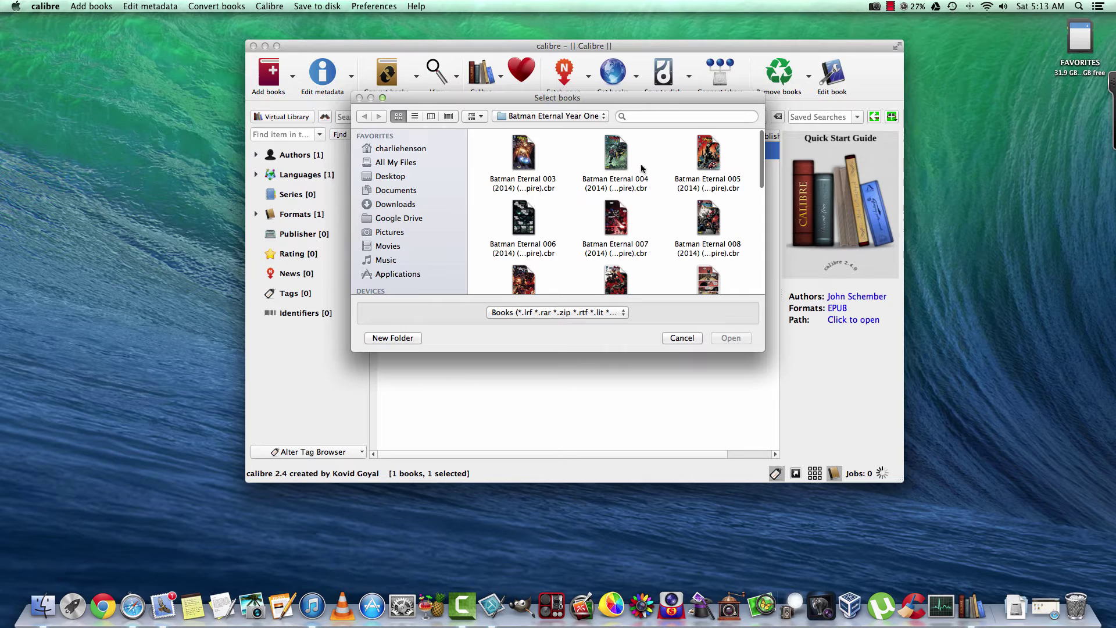
{"action": "left_click", "coordinate": [523, 166]}
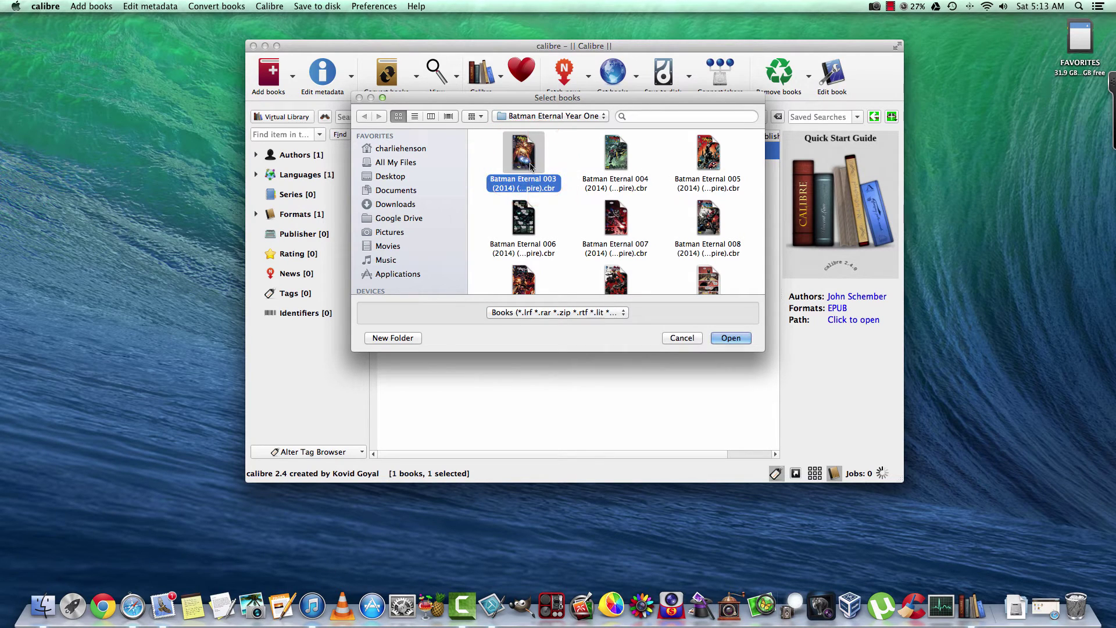
{"action": "left_click", "coordinate": [731, 337]}
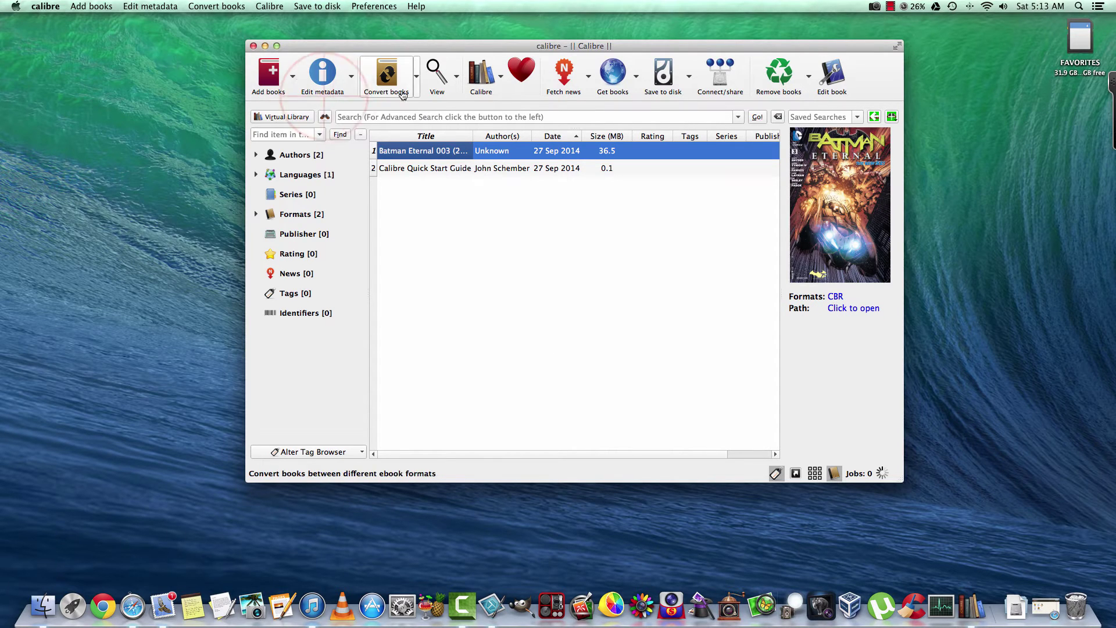
{"action": "left_click", "coordinate": [322, 76]}
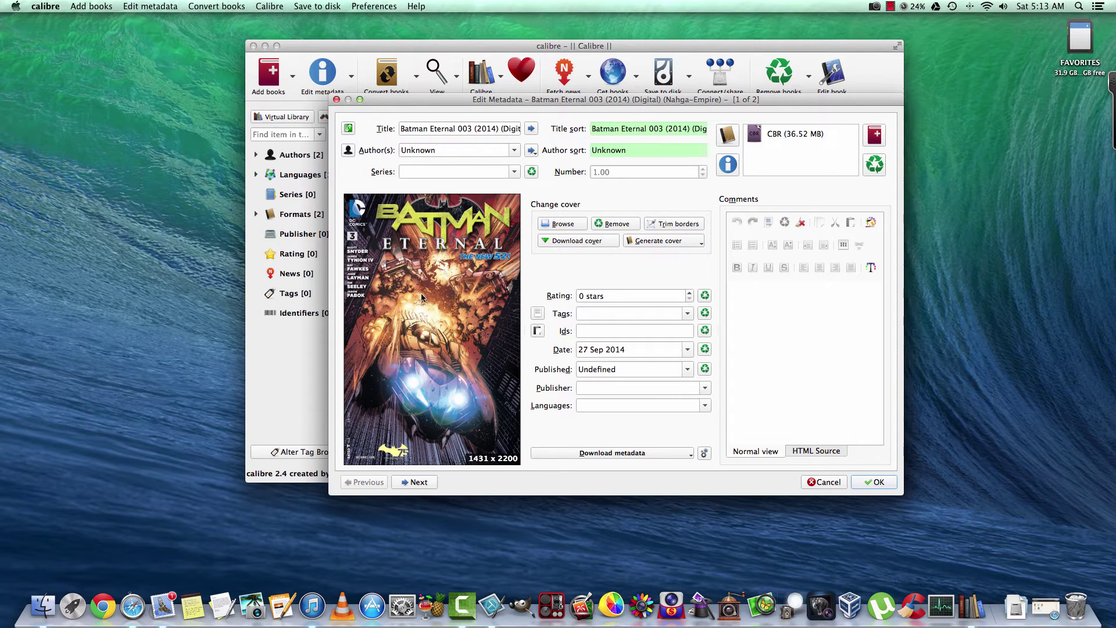
{"action": "left_click", "coordinate": [873, 481]}
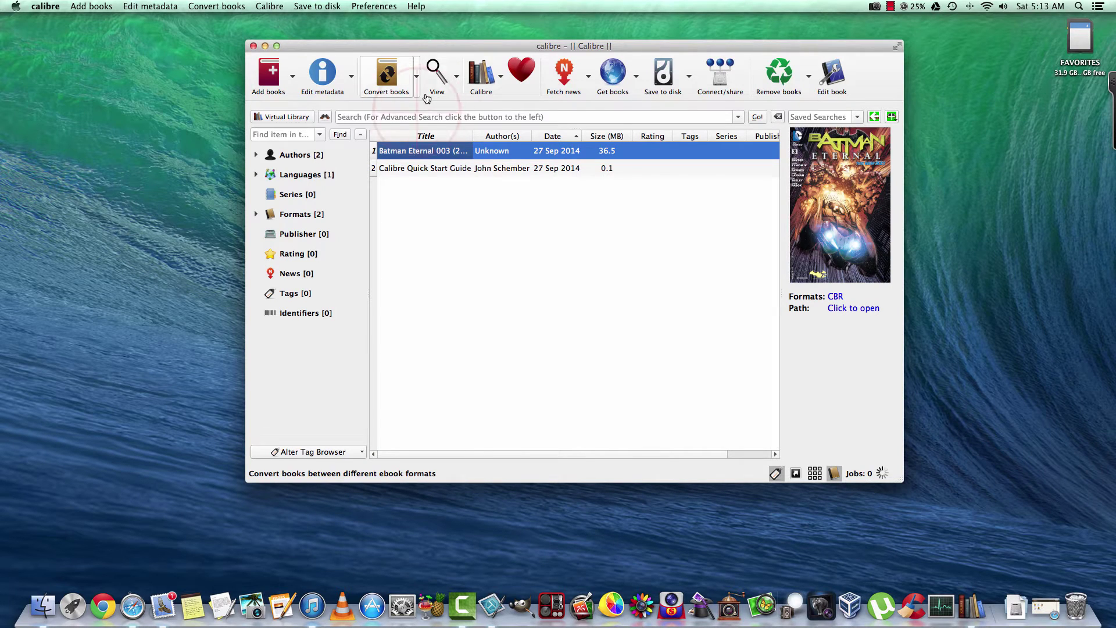
{"action": "left_click", "coordinate": [416, 76]}
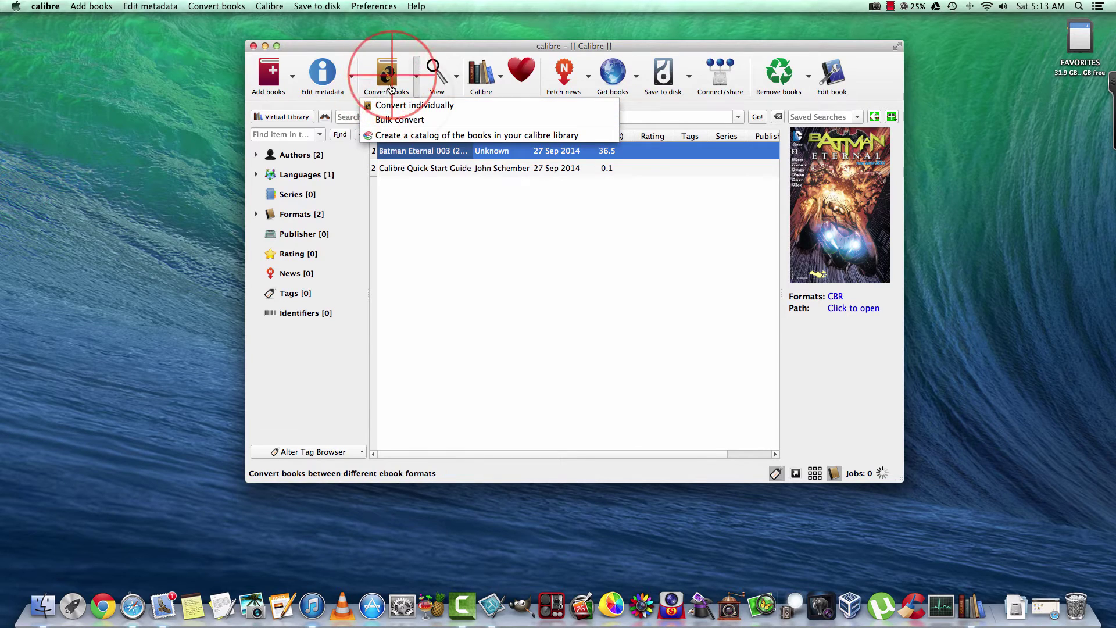
{"action": "left_click", "coordinate": [415, 106]}
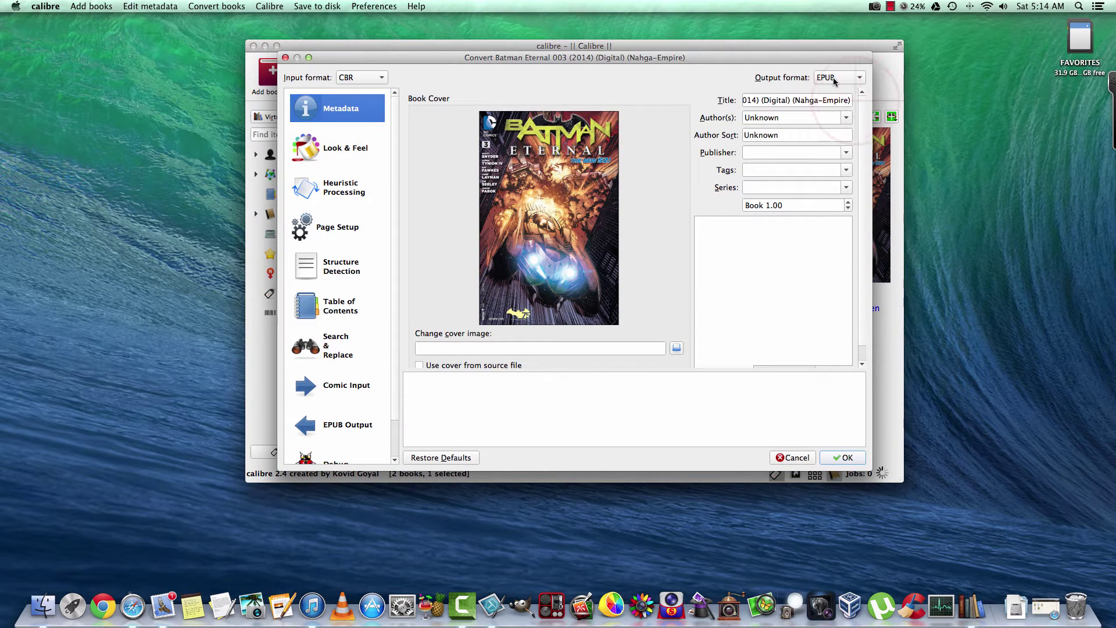
{"action": "left_click", "coordinate": [859, 78]}
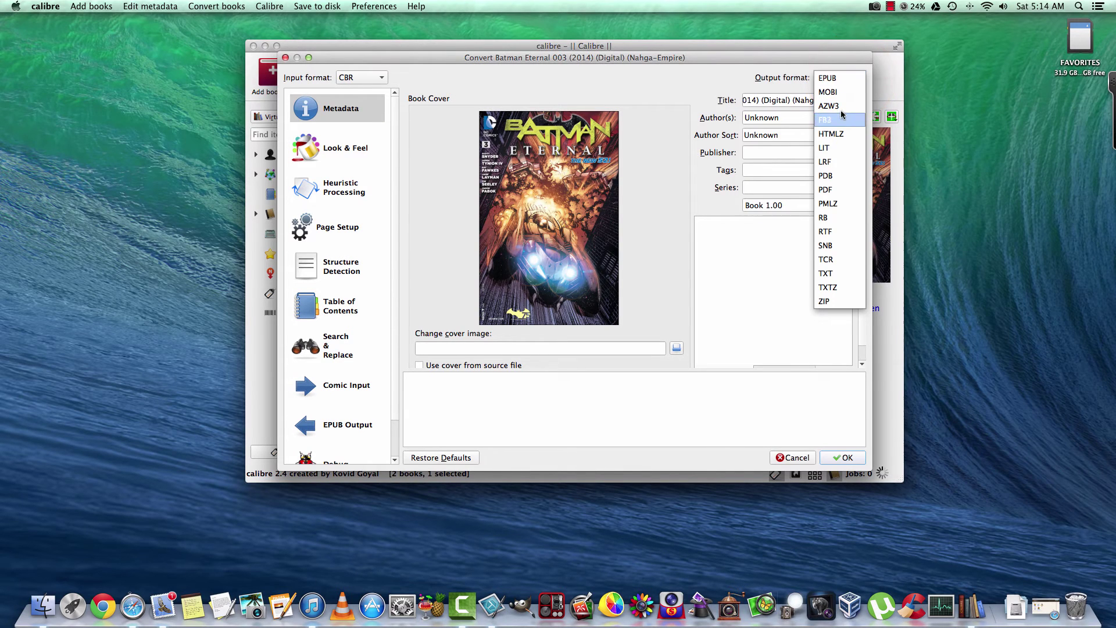
{"action": "left_click", "coordinate": [669, 166]}
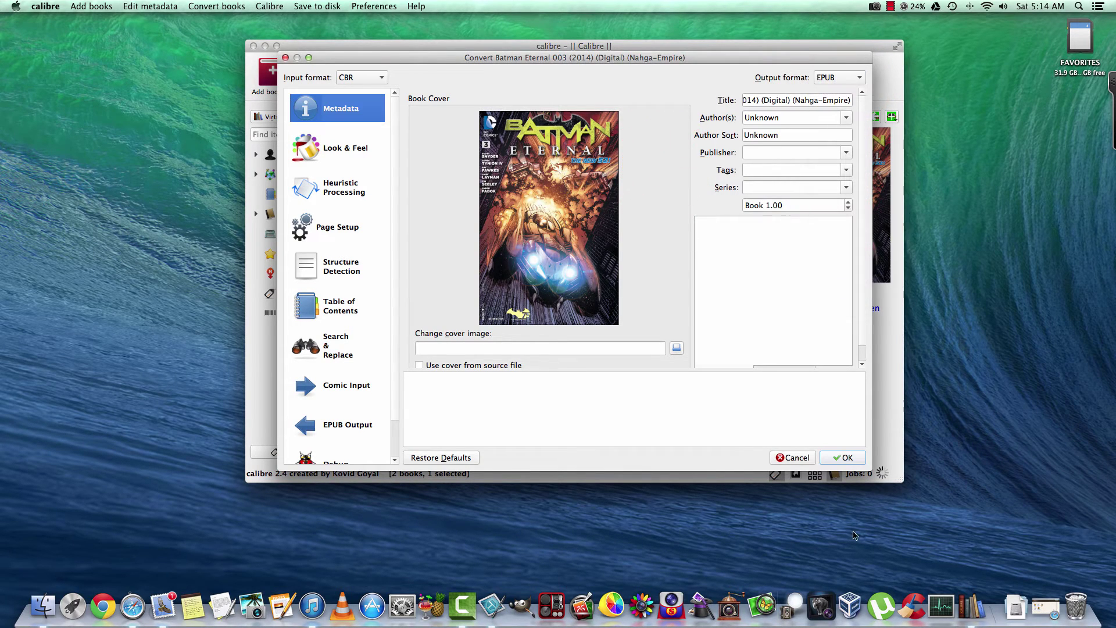
{"action": "left_click", "coordinate": [791, 457]}
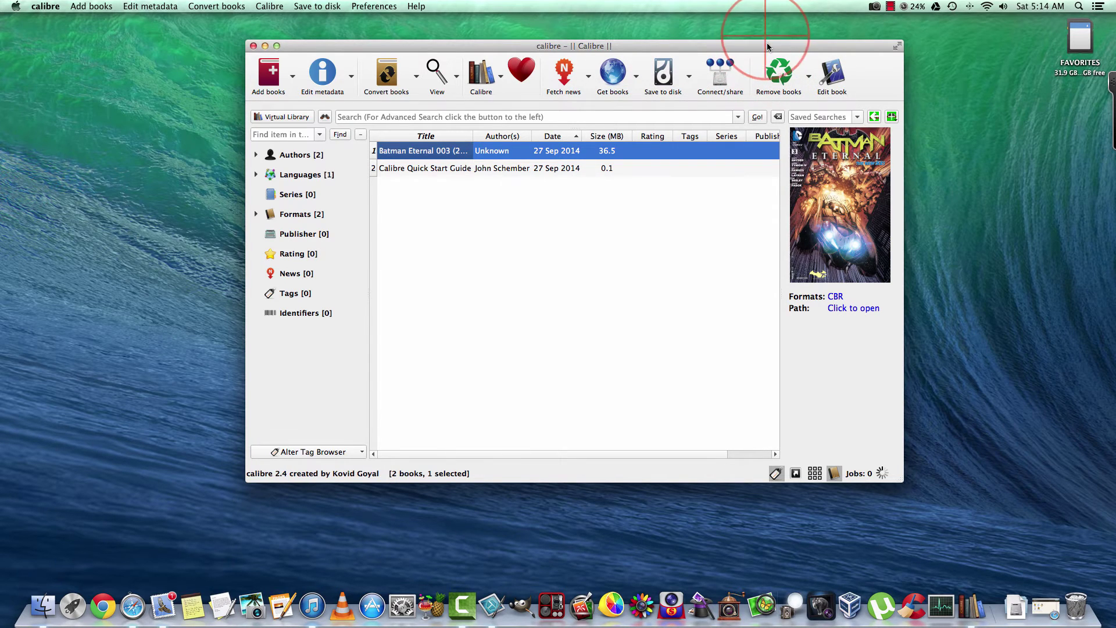
Delete Batman Eternal 003 with Remove selected books and confirm the Are you sure? prompt
{"action": "left_click_drag", "start_coordinate": [791, 52], "coordinate": [827, 52]}
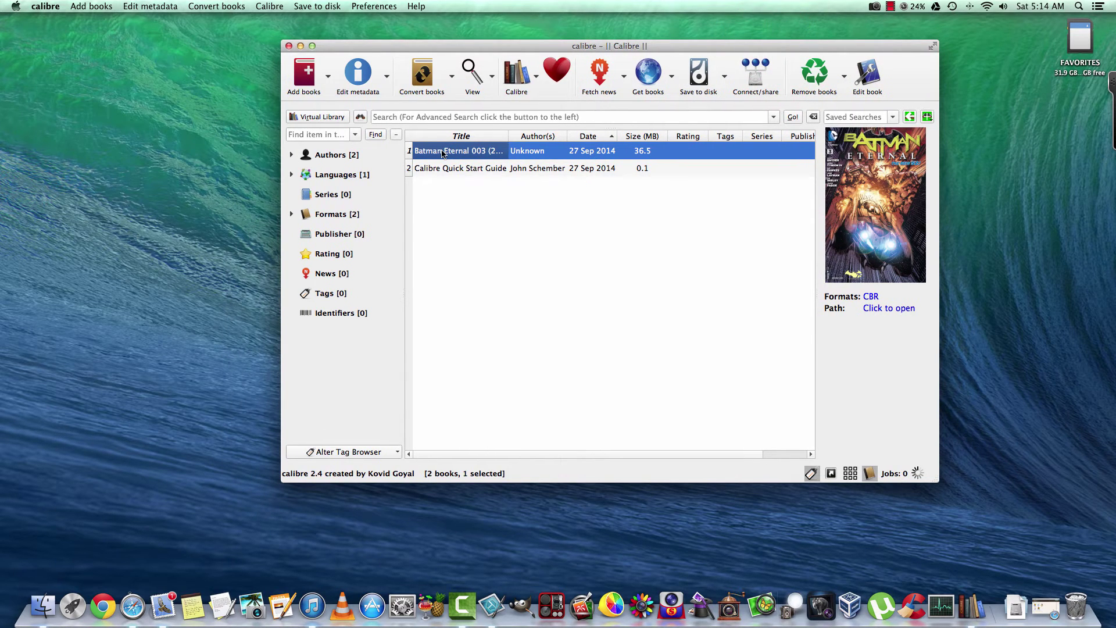
{"action": "right_click", "coordinate": [443, 152]}
{"action": "mouse_move", "coordinate": [485, 306]}
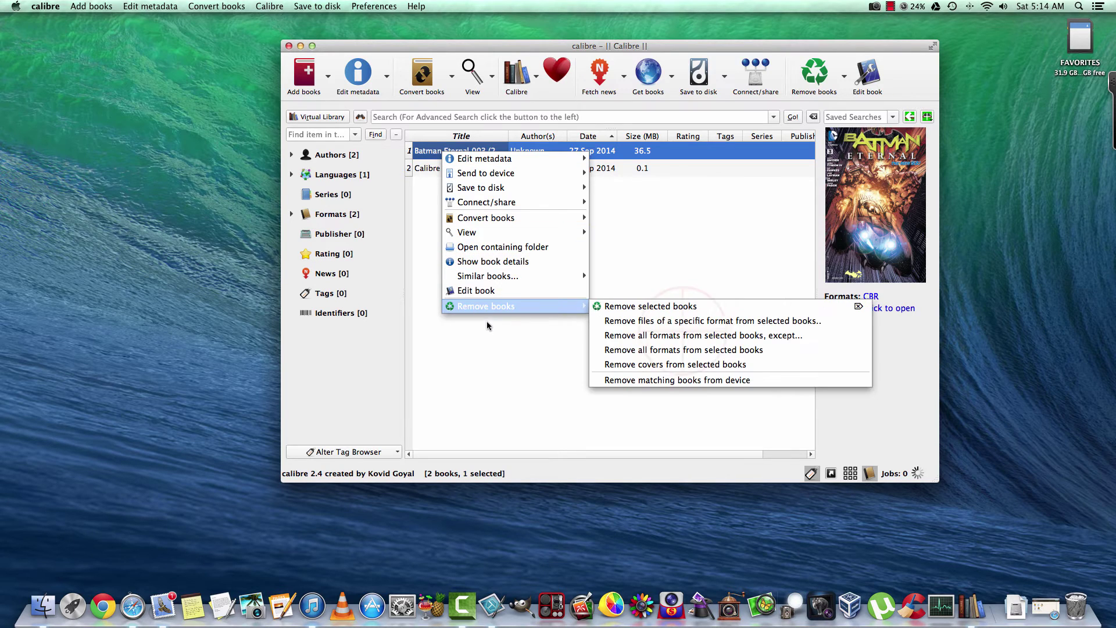
{"action": "left_click", "coordinate": [650, 306]}
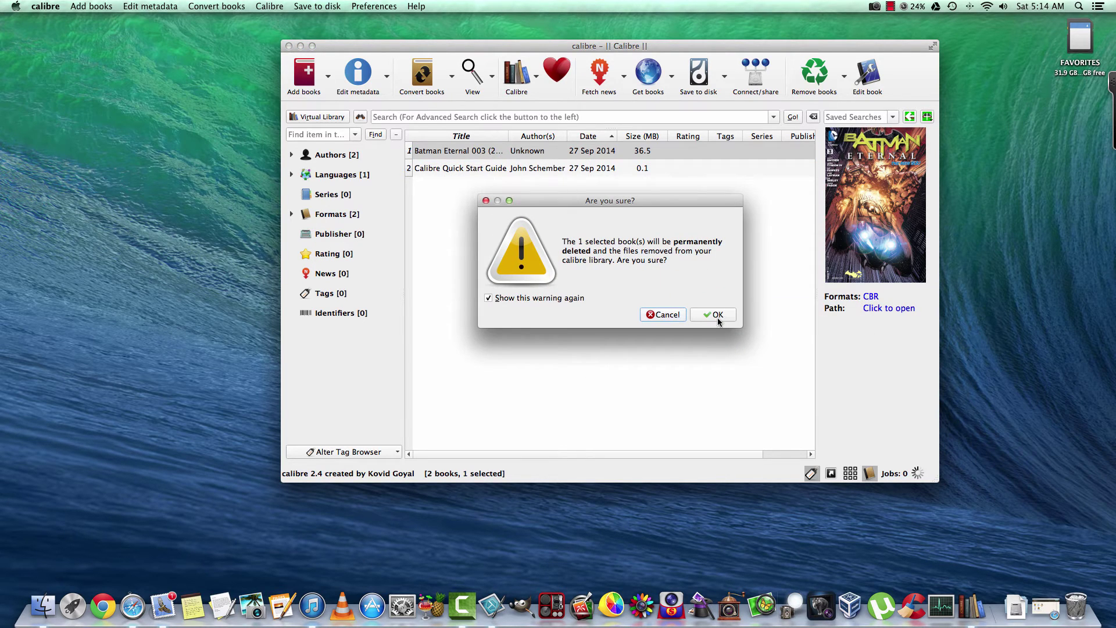
{"action": "left_click", "coordinate": [714, 314]}
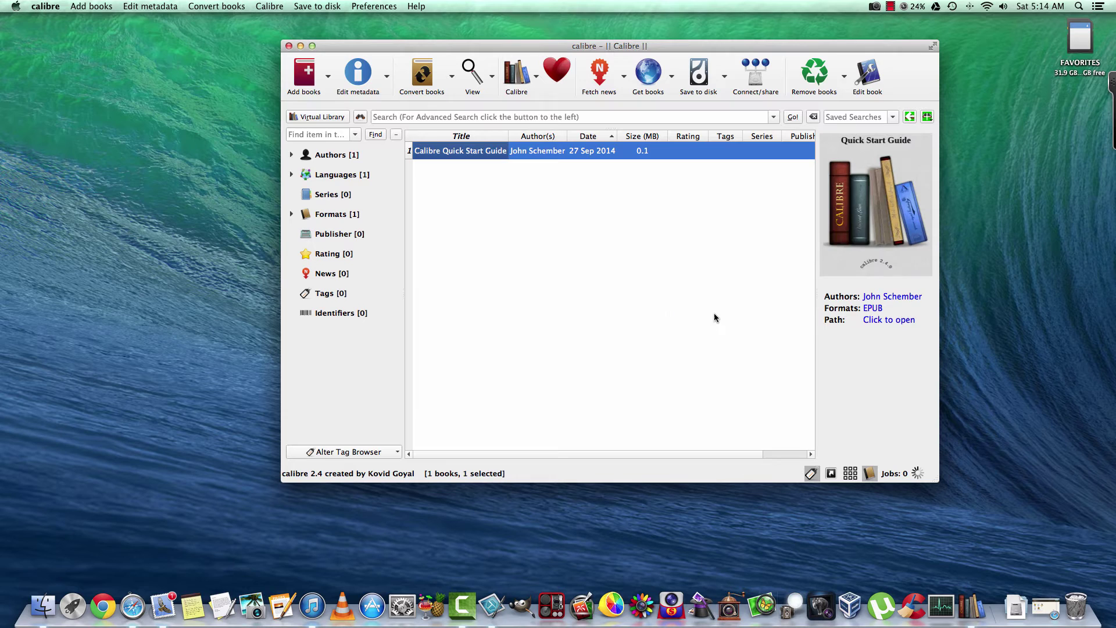
{"action": "mouse_move", "coordinate": [556, 44]}
{"action": "left_mouse_down"}
{"action": "mouse_move", "coordinate": [517, 50]}
{"action": "mouse_move", "coordinate": [540, 63]}
{"action": "left_mouse_up"}
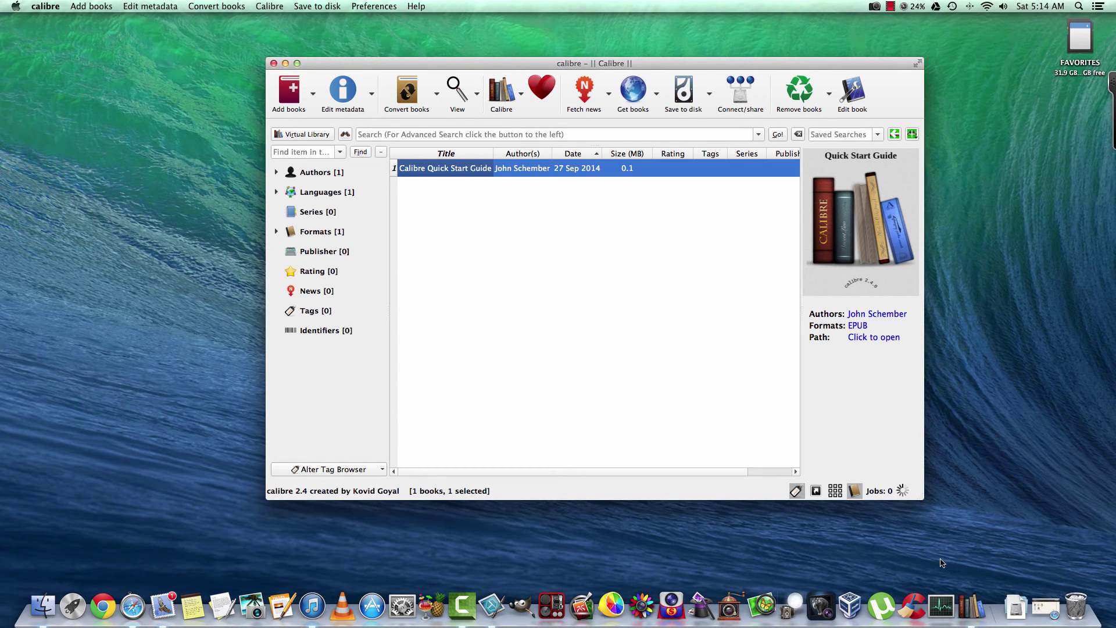
{"action": "left_click", "coordinate": [1044, 606]}
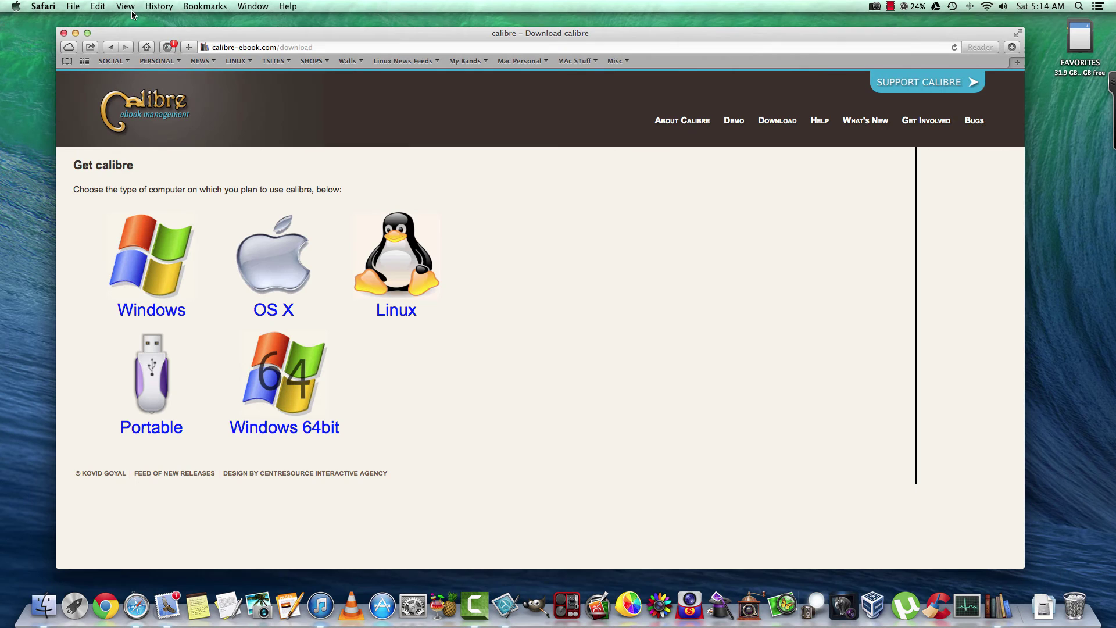
{"action": "left_click", "coordinate": [75, 32]}
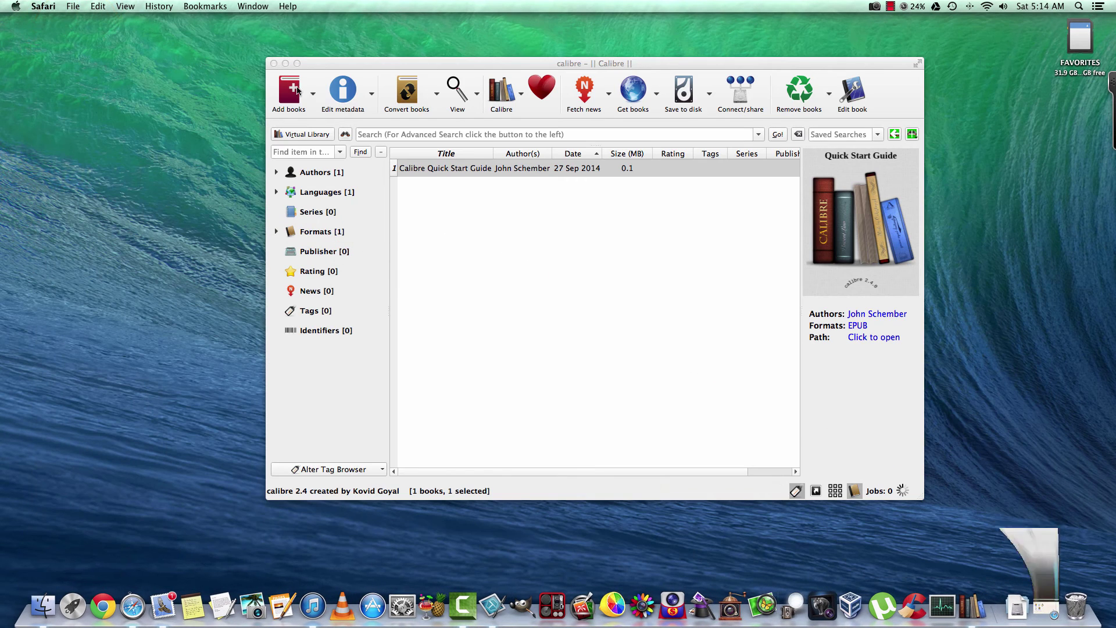